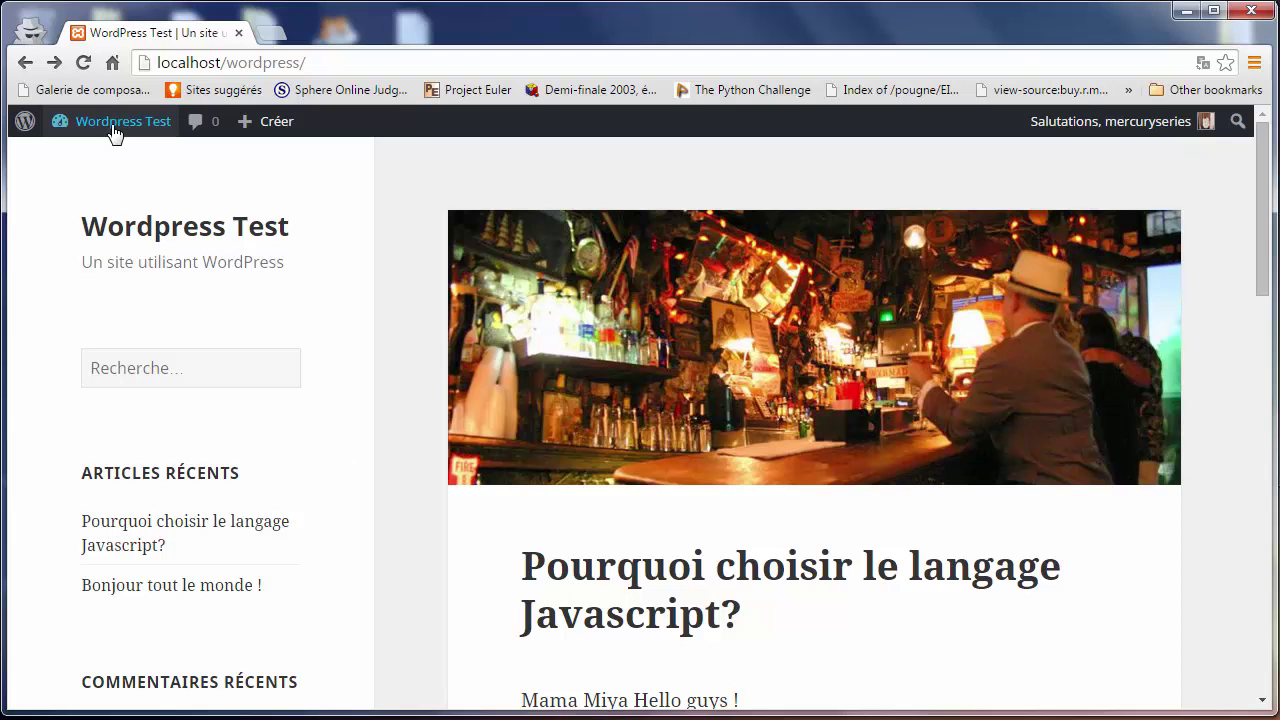
- Open the Thèmes customizer and the Tableau de bord of the Wordpress Test site in separate new tabs
mouse_move(114, 126)
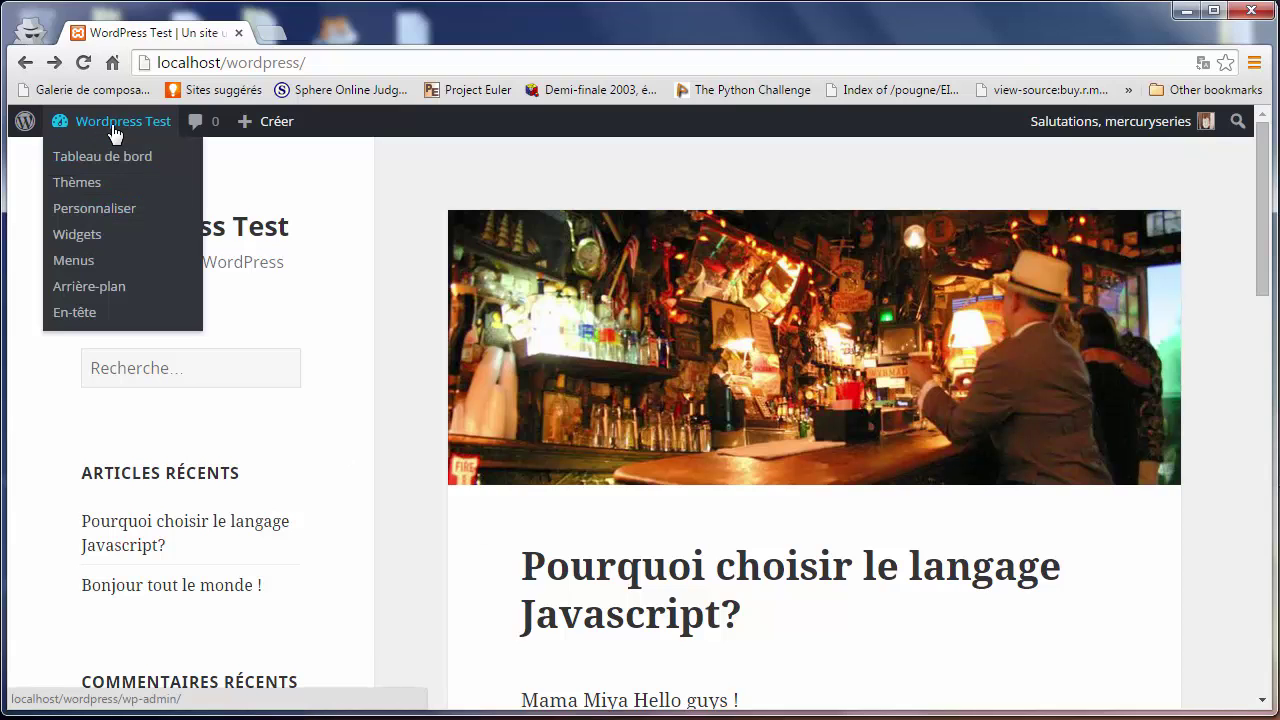
right_click(72, 192)
click(103, 200)
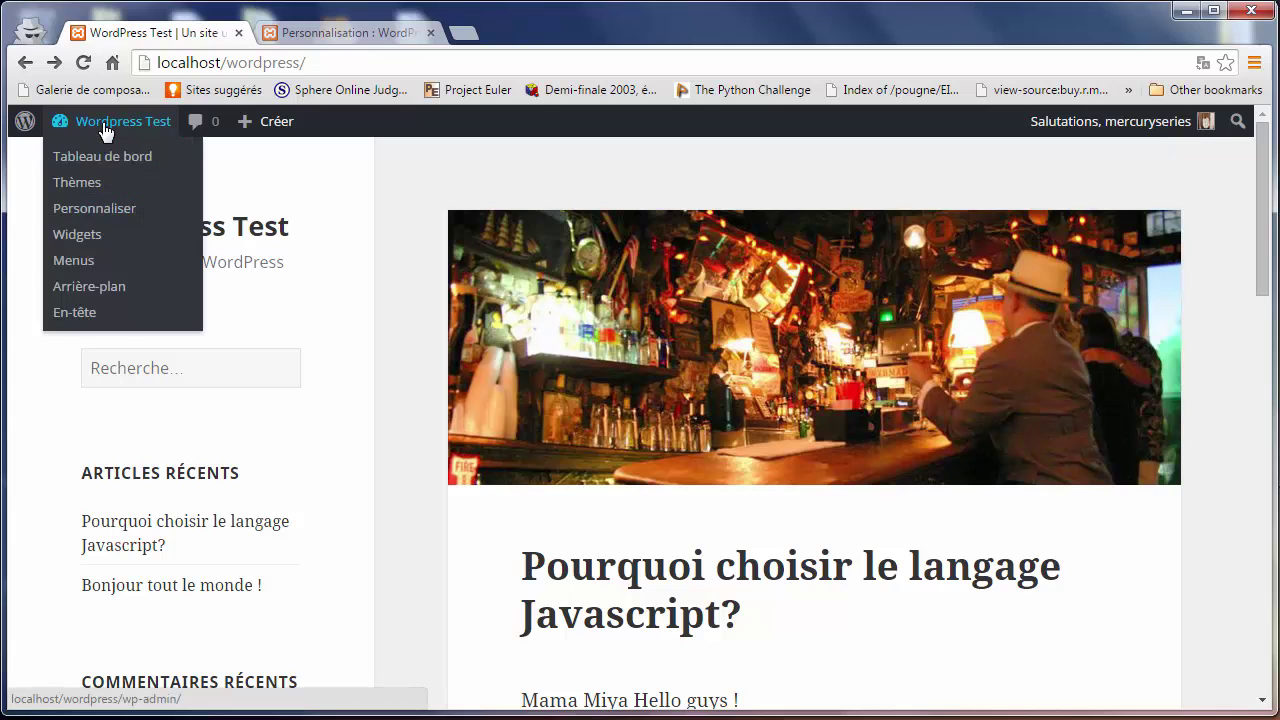
right_click(102, 143)
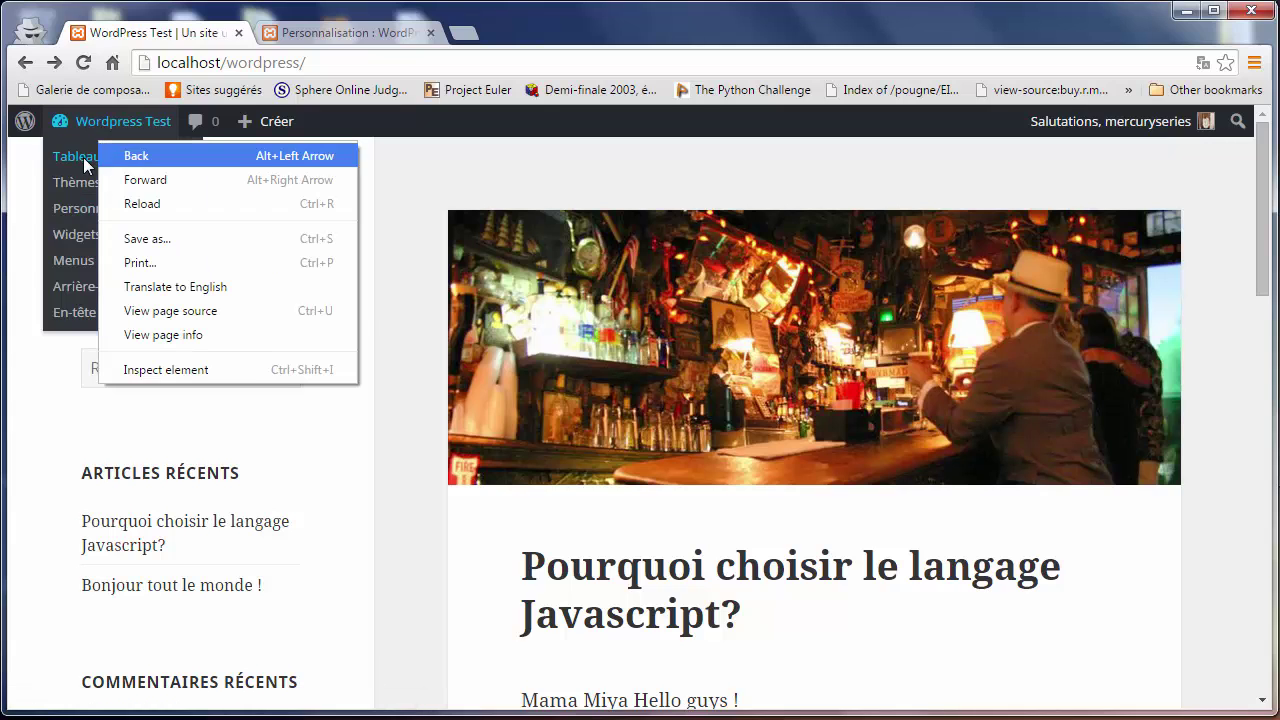
right_click(86, 157)
click(98, 171)
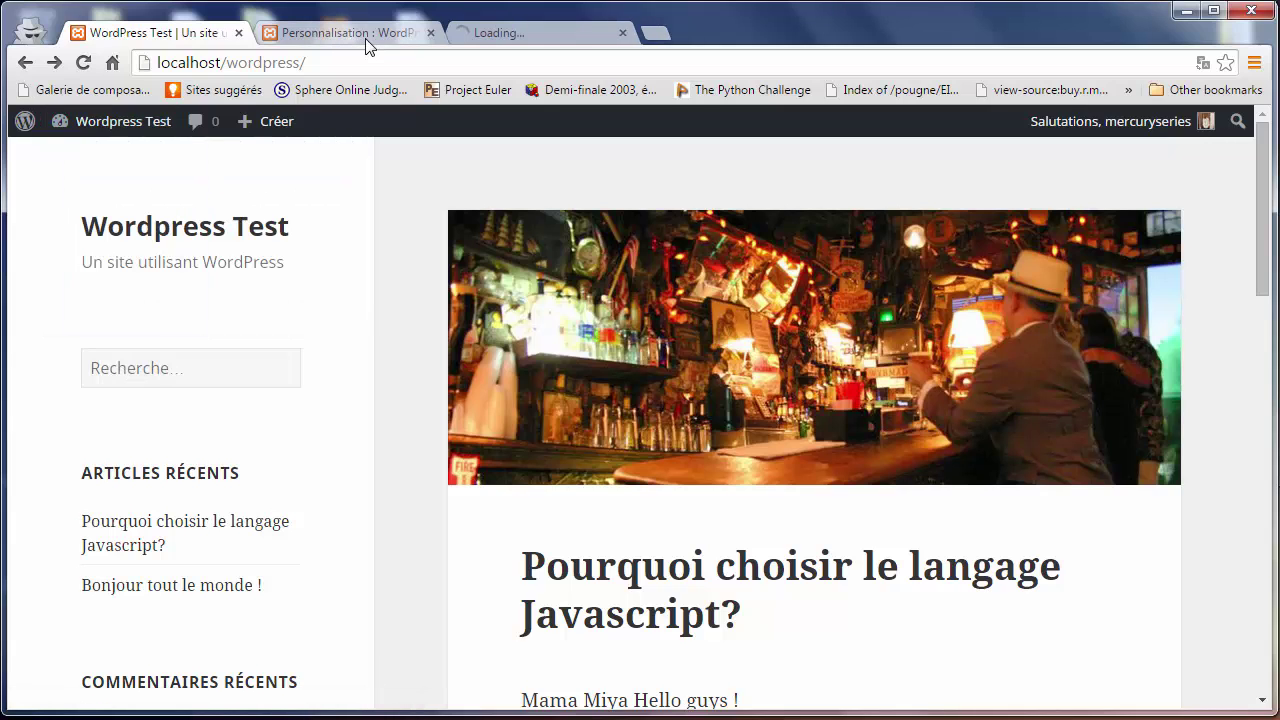
- Preview the Twenty Fourteen theme live in the theme customizer
click(350, 33)
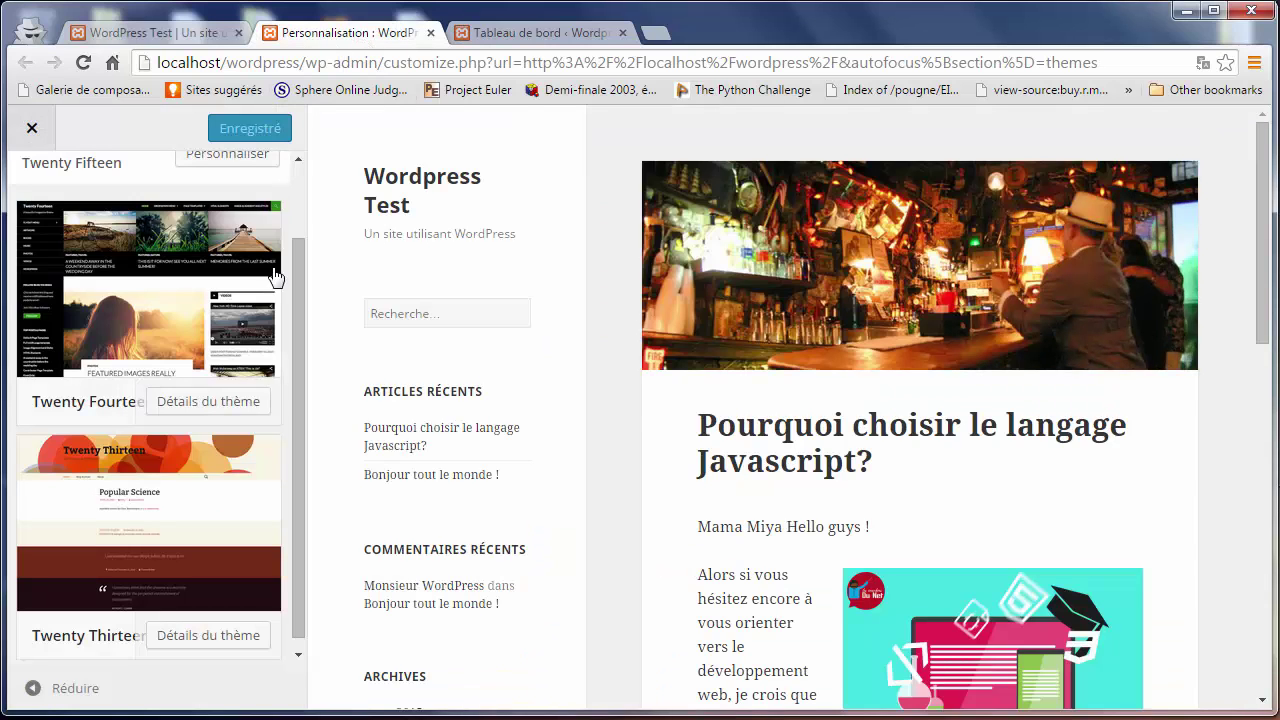
drag(294, 276, 287, 163)
scroll(285, 478, down, 1)
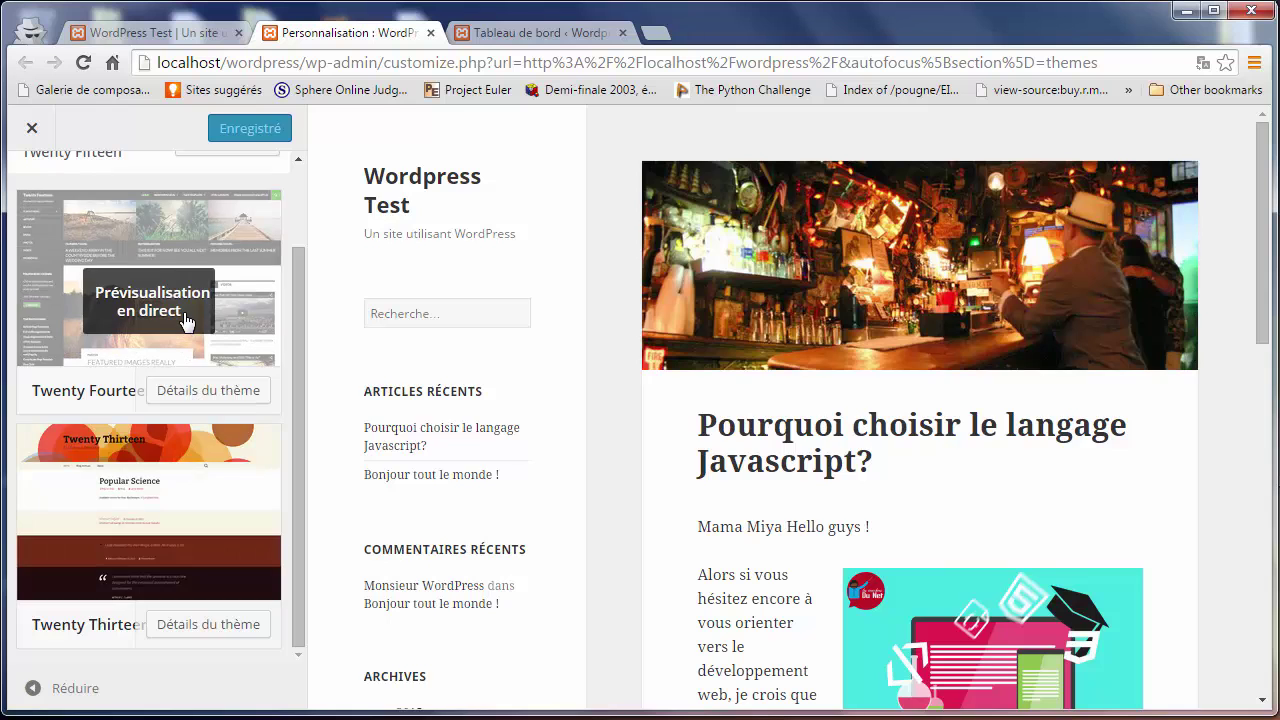
click(188, 325)
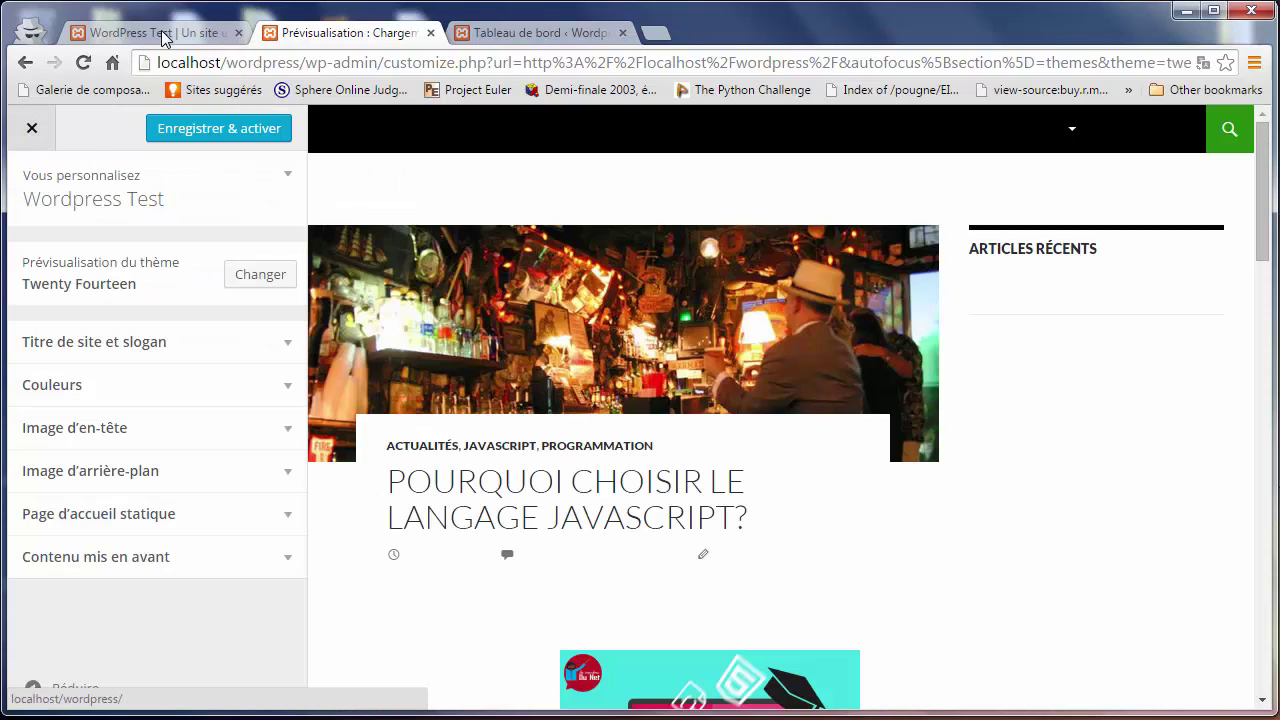
- Reload the public site at localhost/wordpress/ to check which theme visitors see
click(166, 33)
click(261, 53)
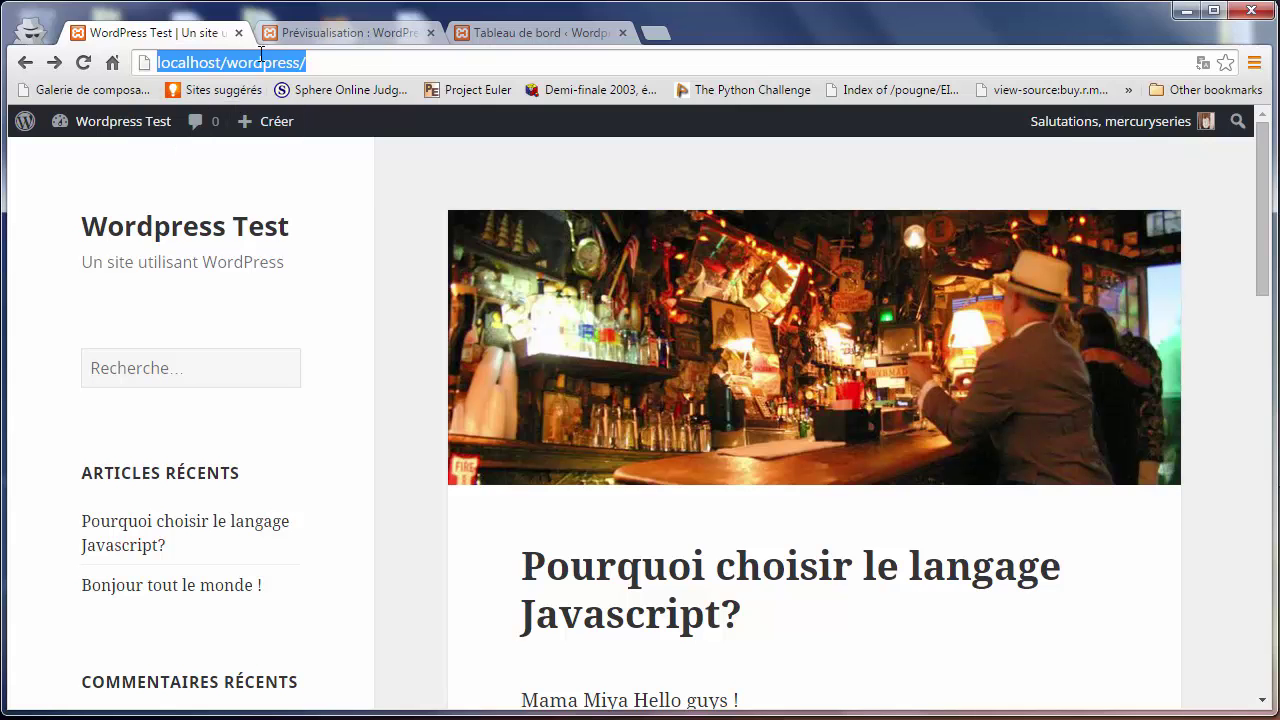
key(Return)
- Return to the customizer and preview the Twenty Thirteen theme live
click(310, 35)
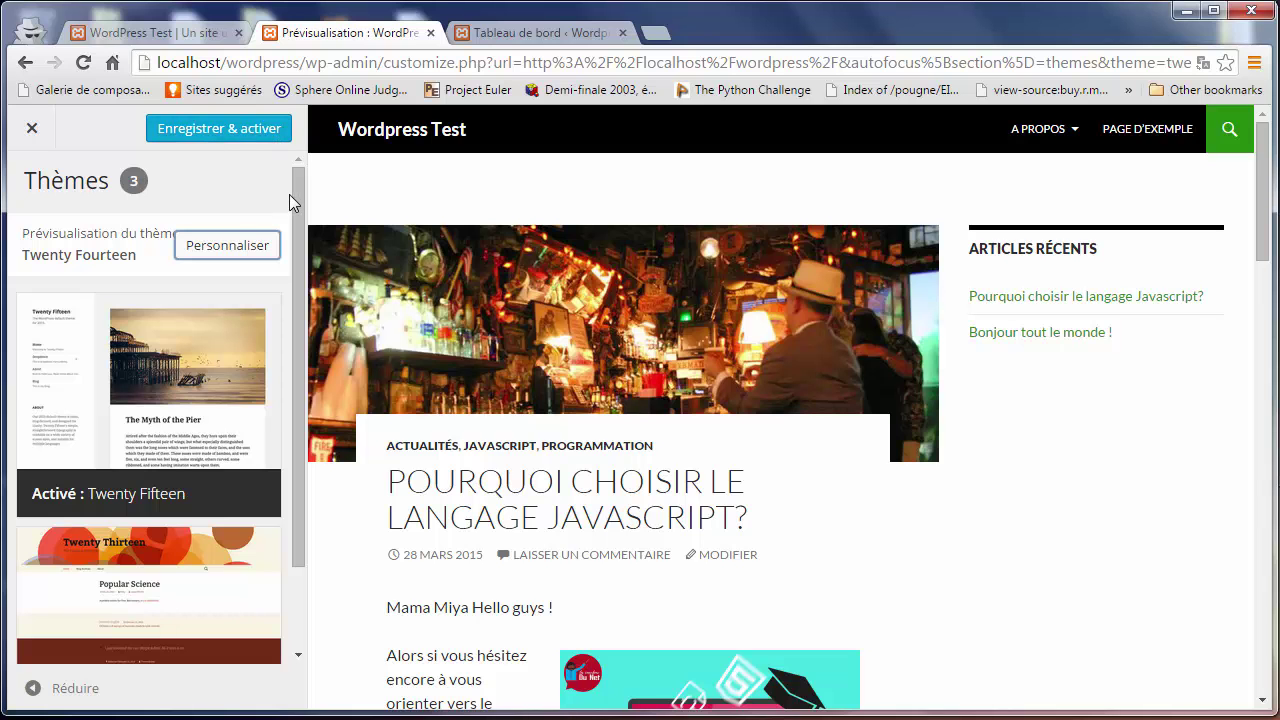
drag(296, 207, 300, 403)
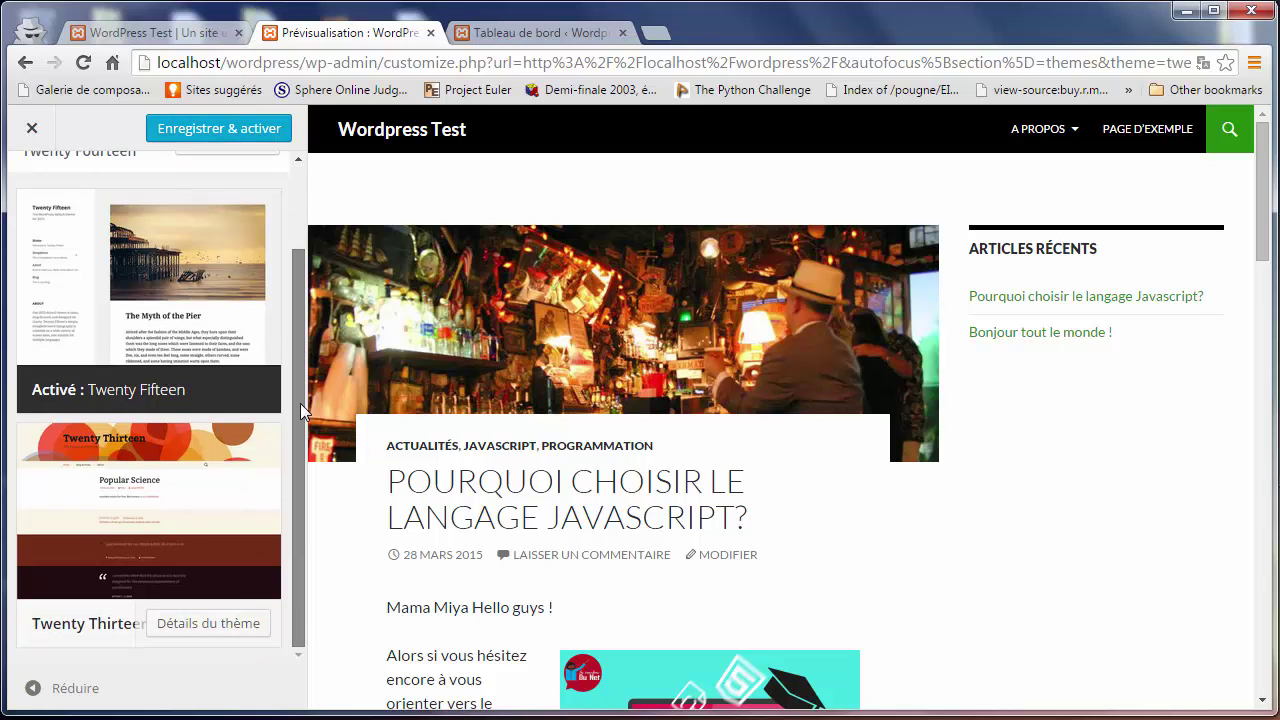
click(195, 513)
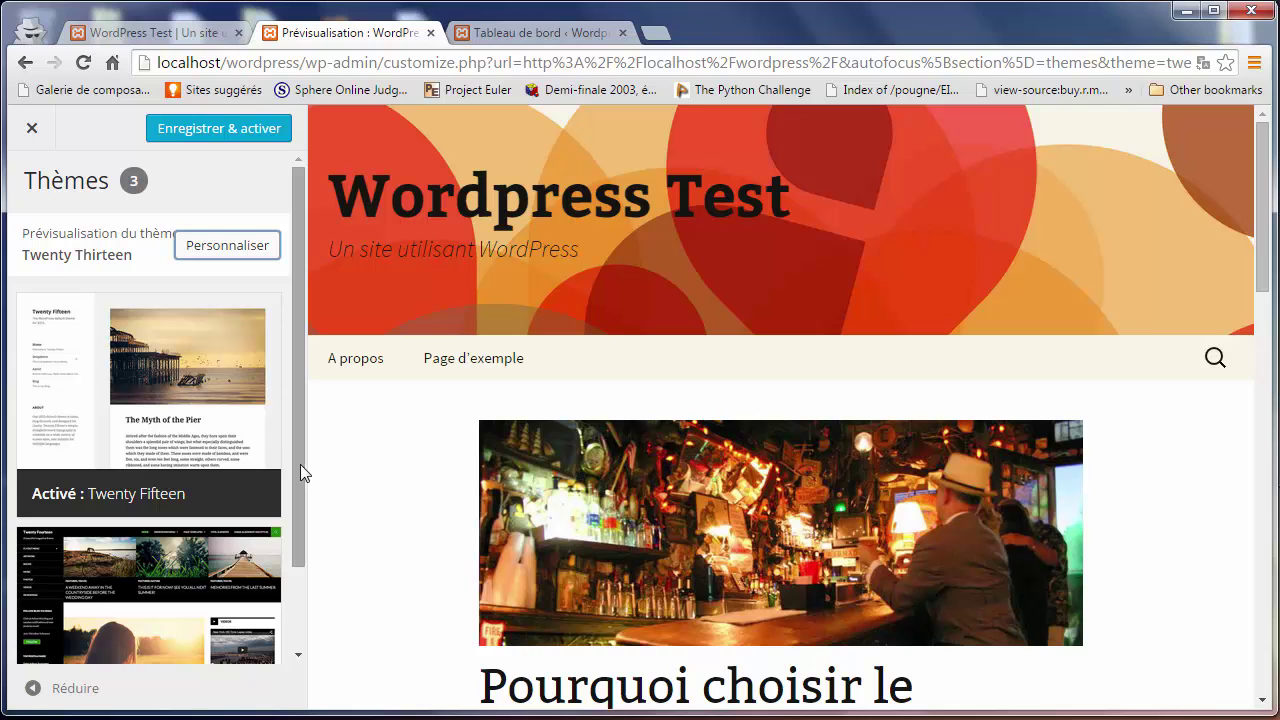
drag(294, 467, 287, 411)
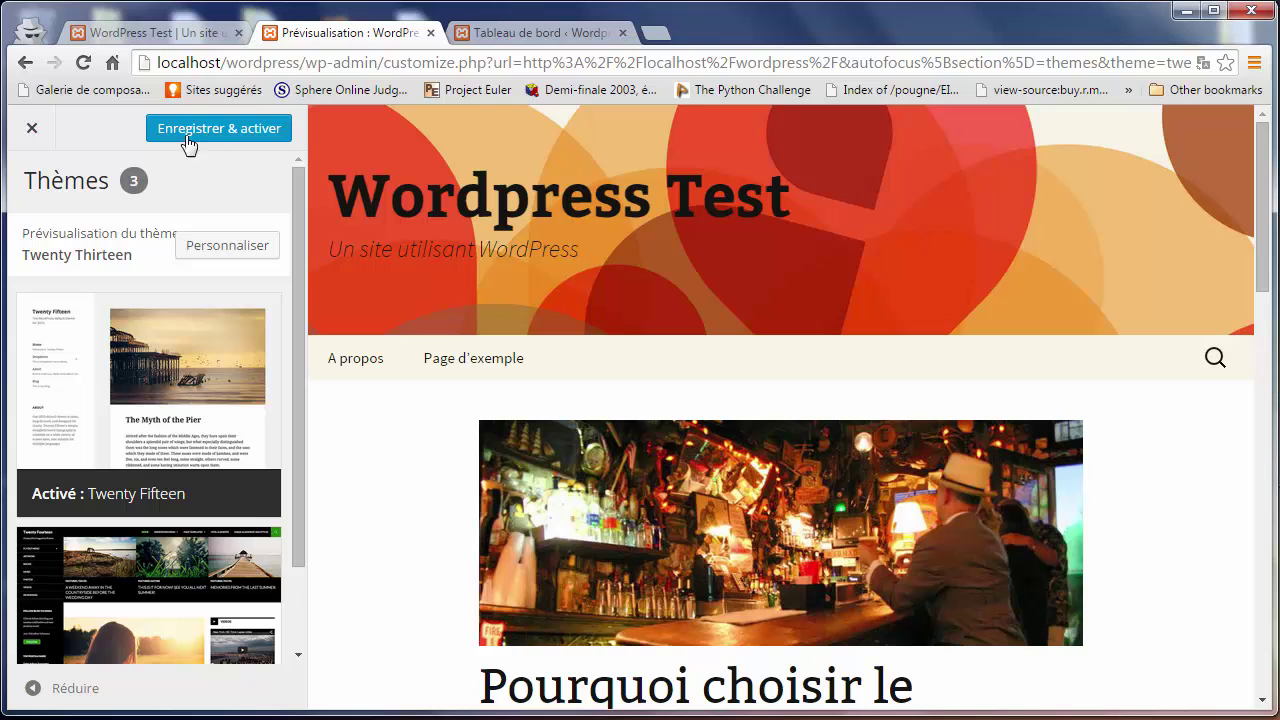
- Leave the customizer without activating a theme, close its tab, and open the installed themes page from the dashboard
click(31, 131)
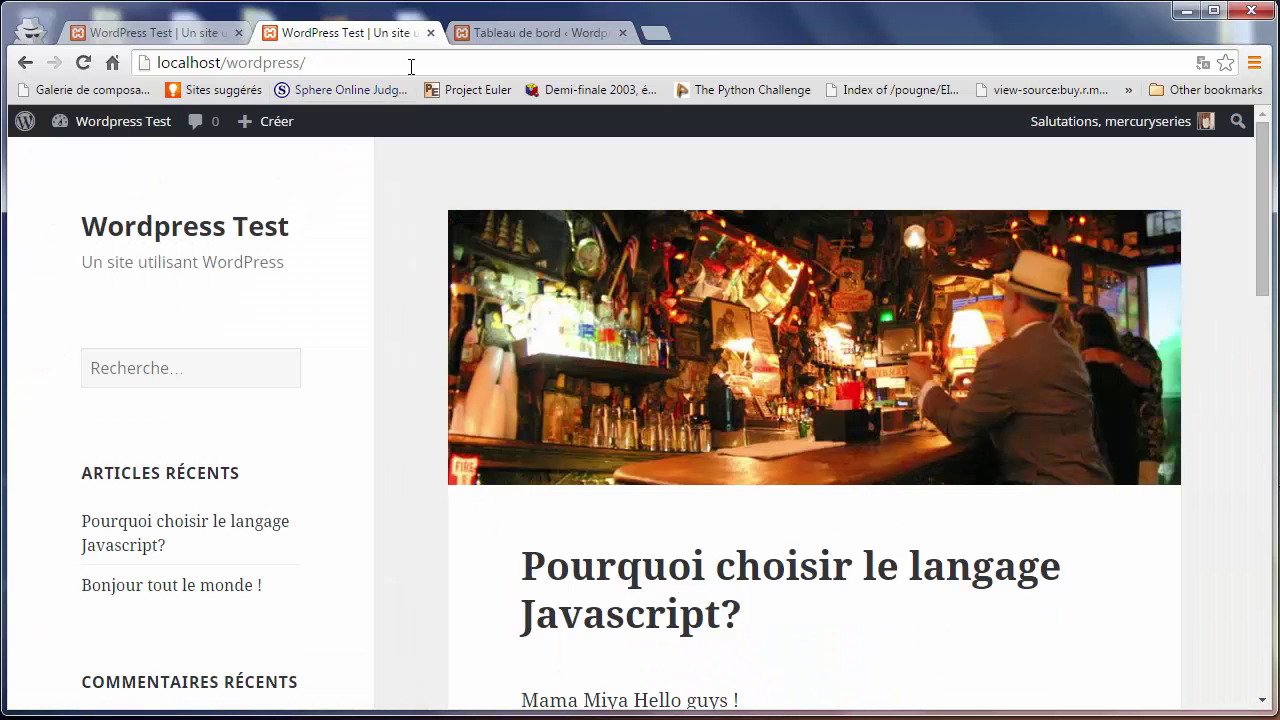
click(431, 34)
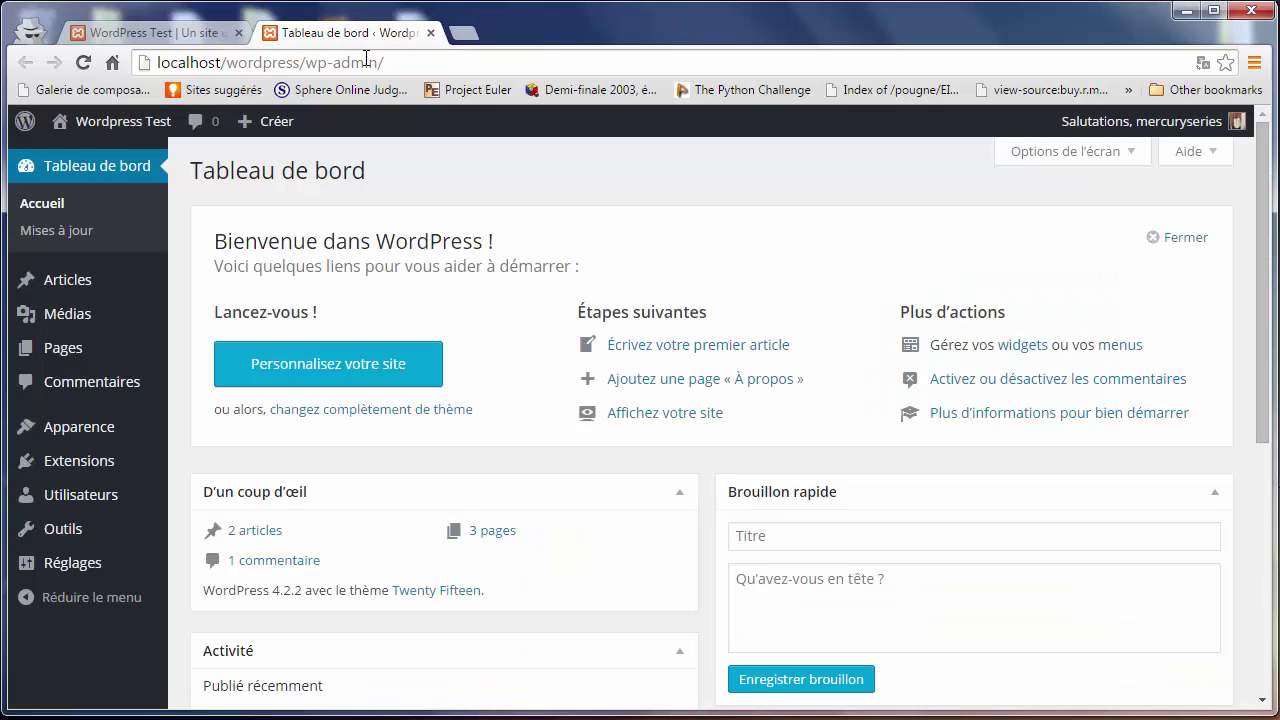
mouse_move(78, 438)
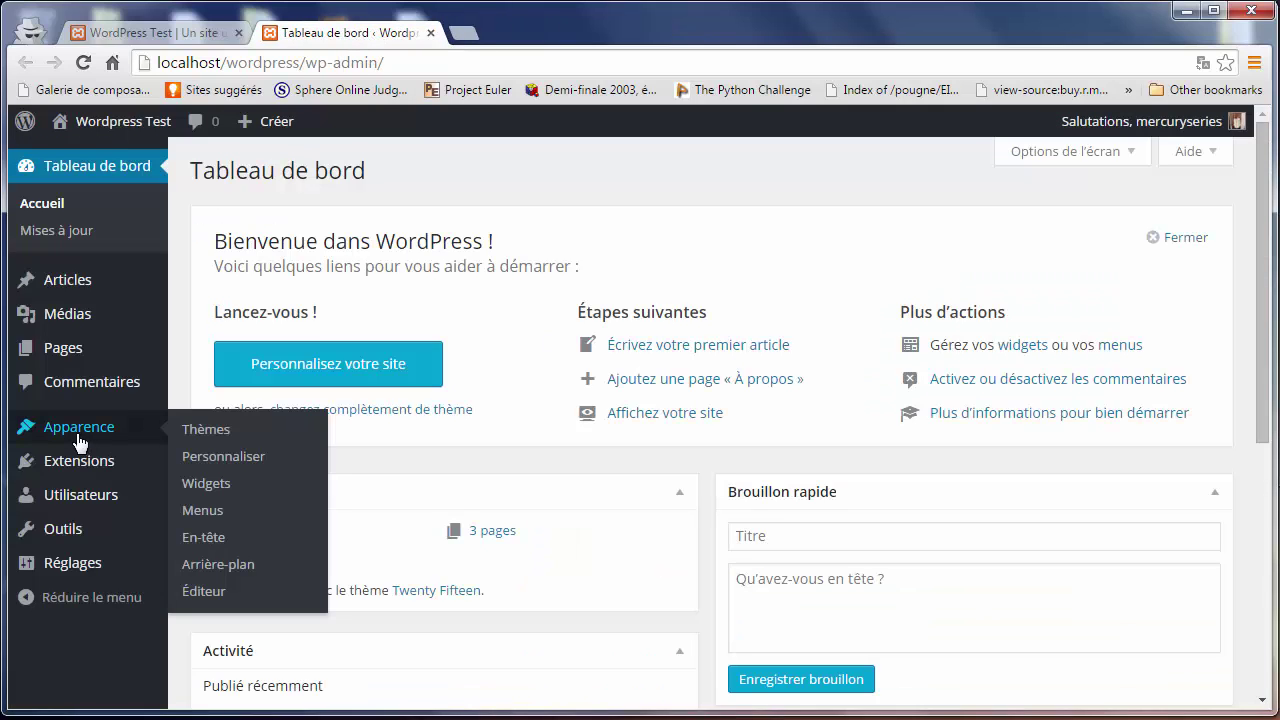
click(203, 432)
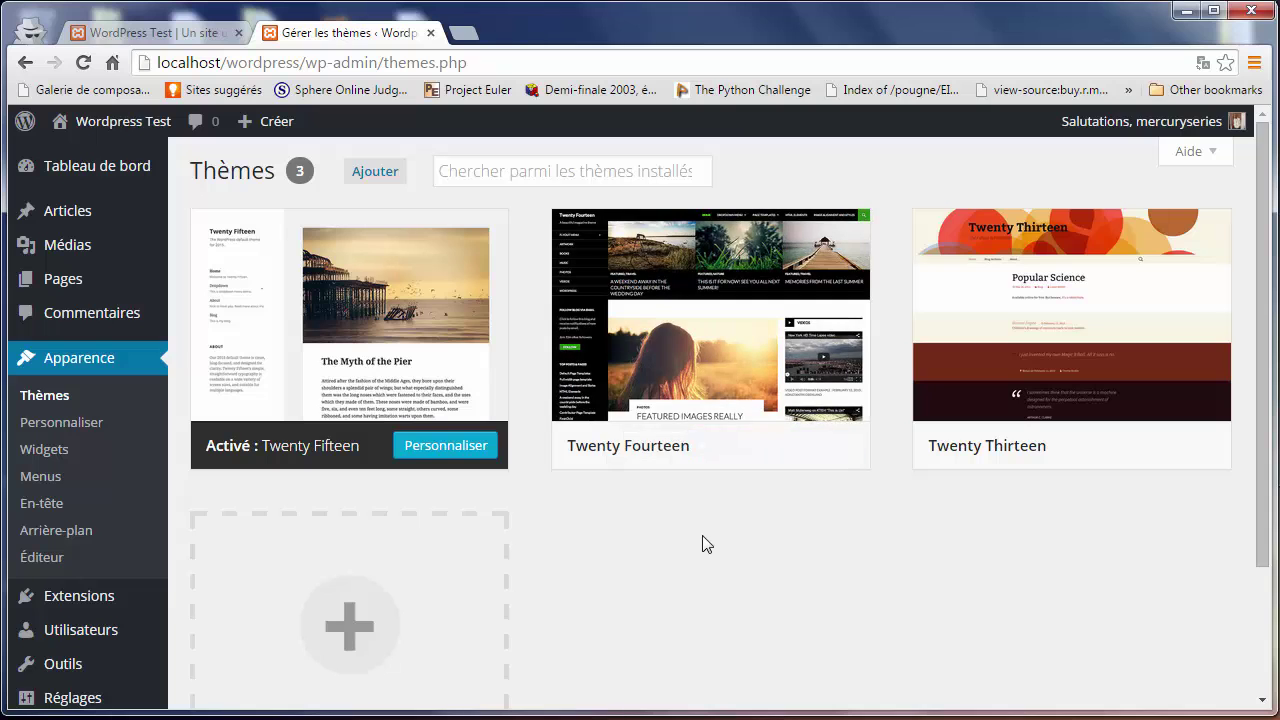
- Preview the Twenty Thirteen theme live from the installed themes, then save and activate it
mouse_move(706, 318)
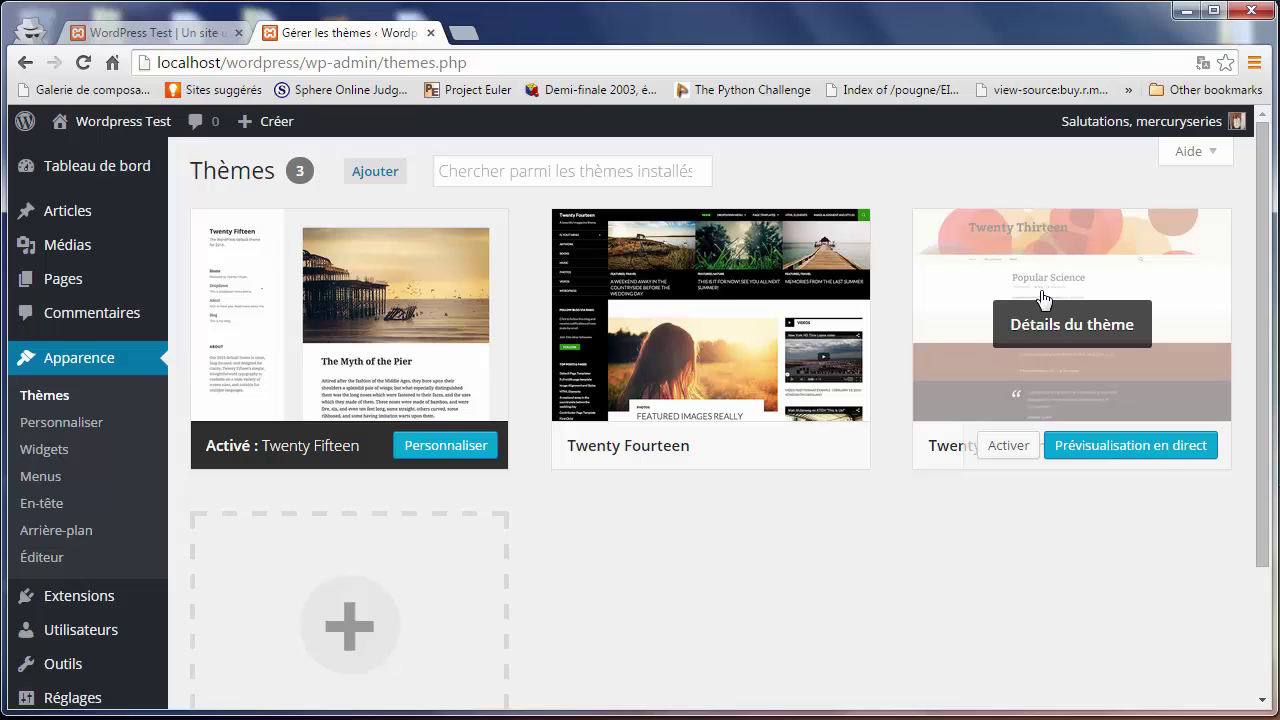
click(1116, 452)
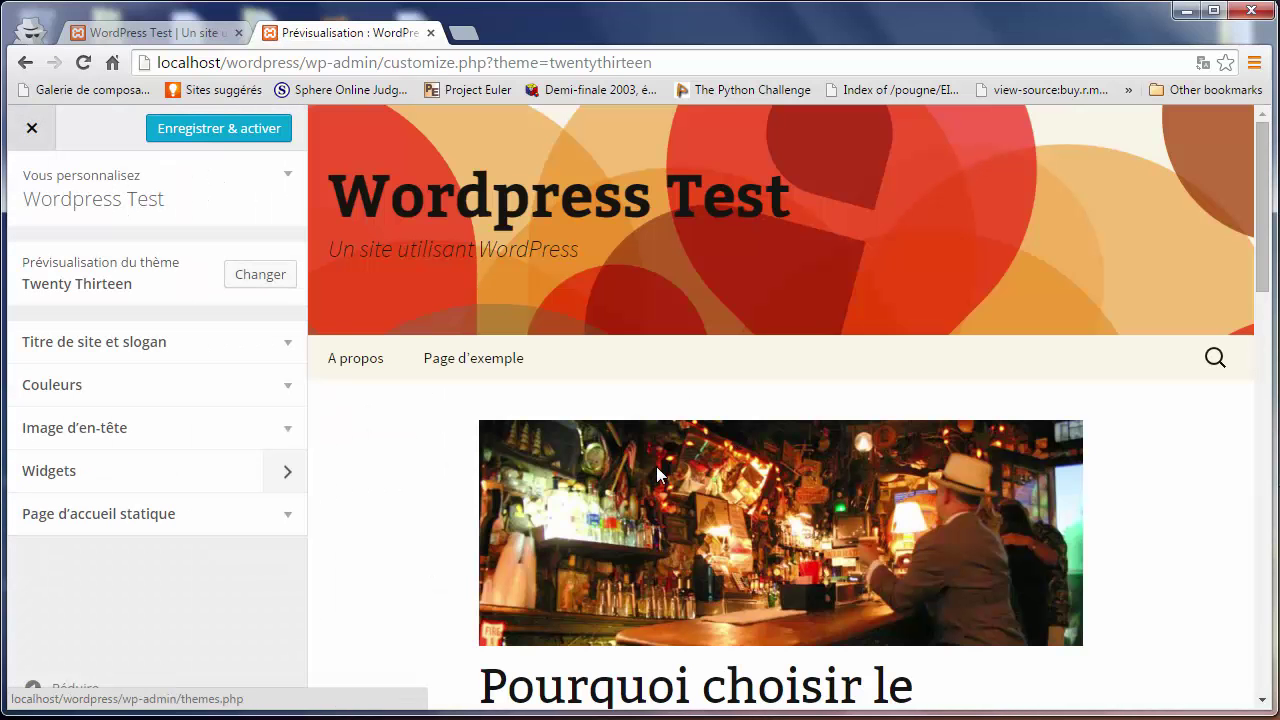
drag(1257, 175, 1238, 218)
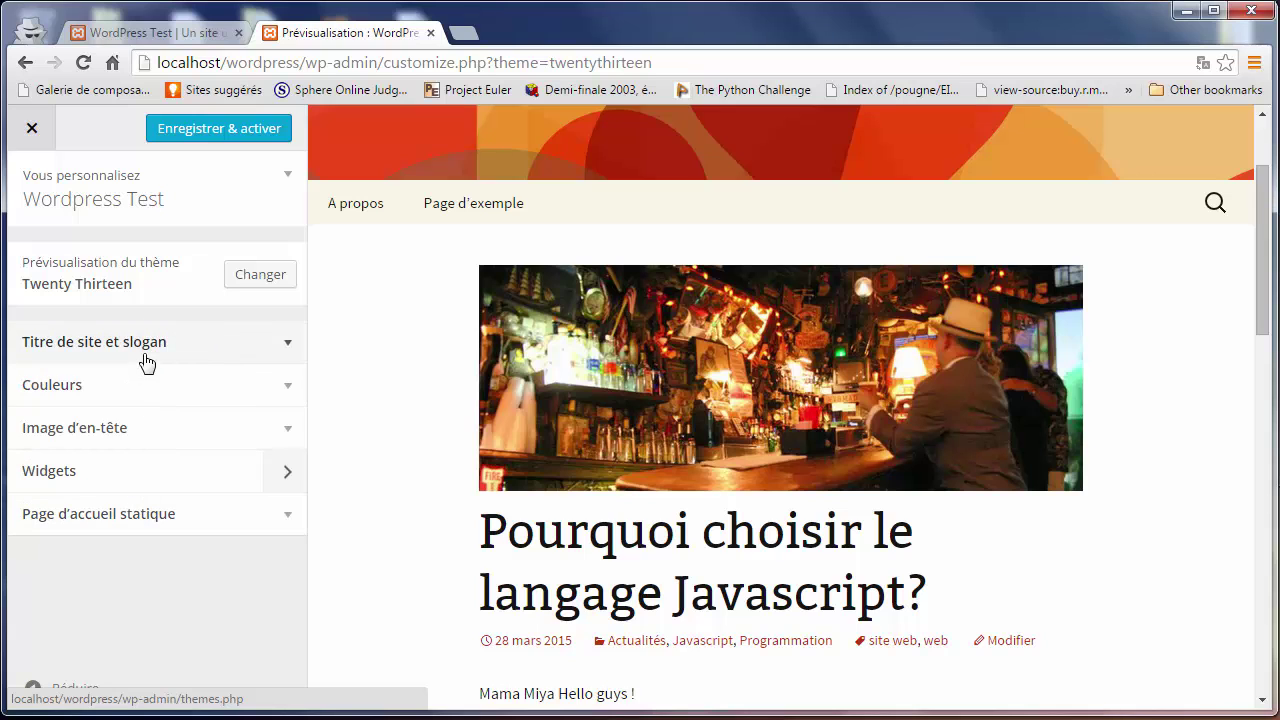
click(208, 130)
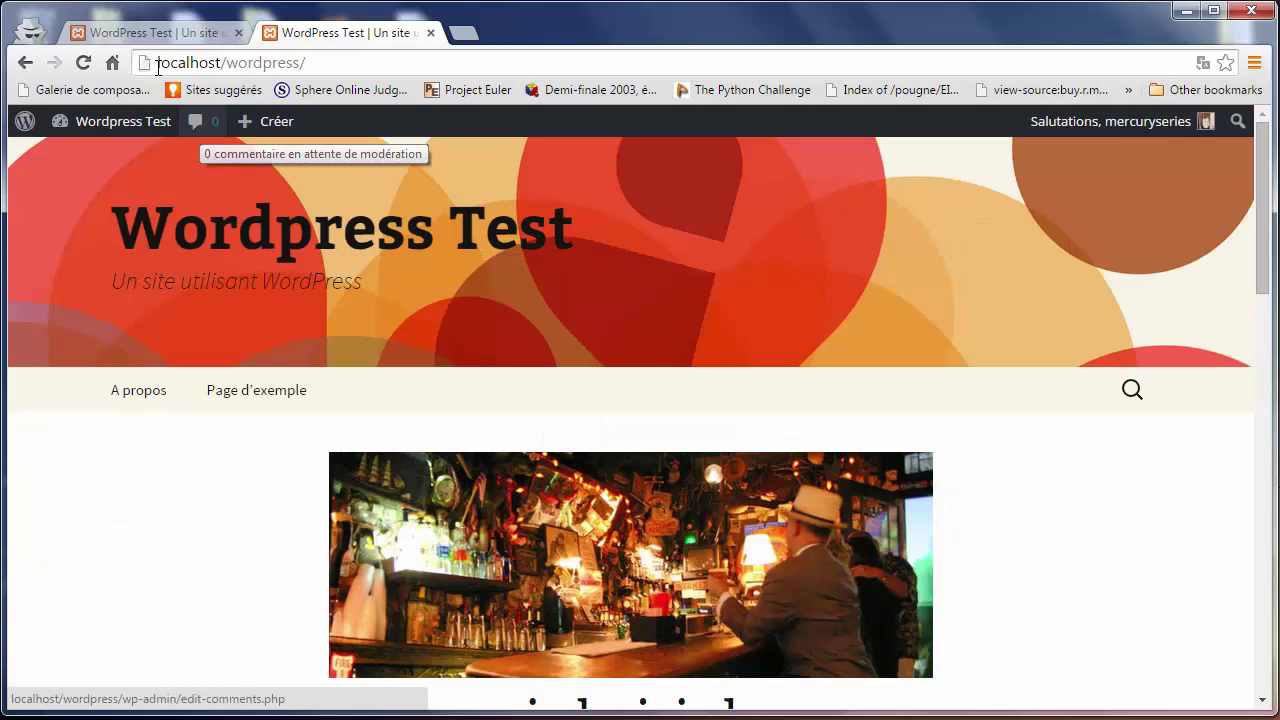
- Compare the previously loaded site tab with the newly themed home page and look through that page
click(137, 32)
click(310, 33)
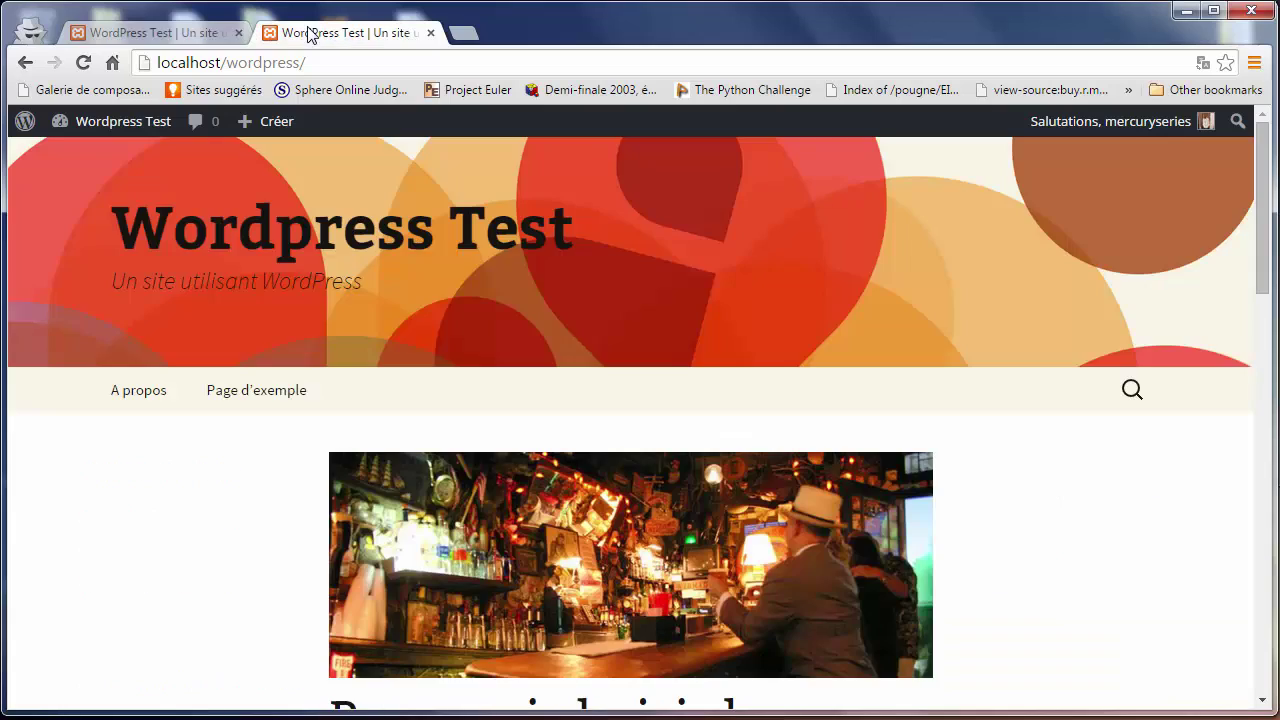
drag(1262, 212, 1231, 197)
- Go back to the Twenty Thirteen preview and view Page d'exemple, A propos and the article Pourquoi choisir le langage Javascript?
click(25, 62)
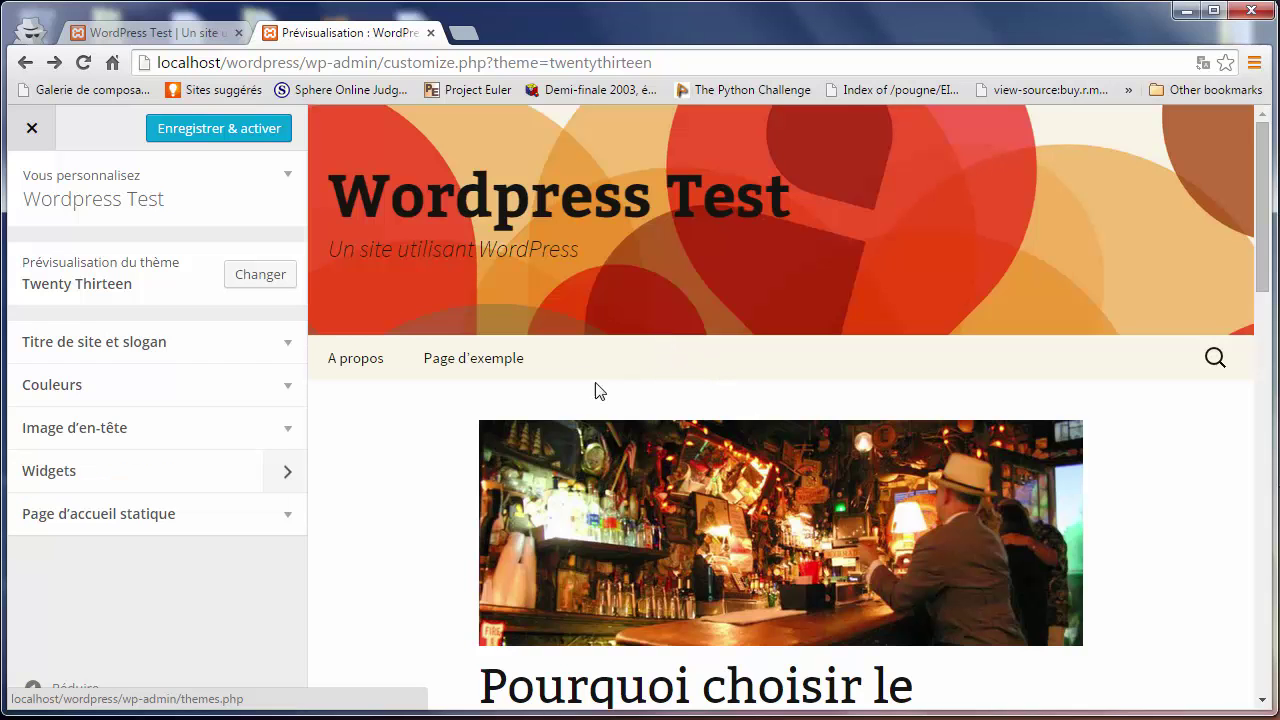
click(470, 358)
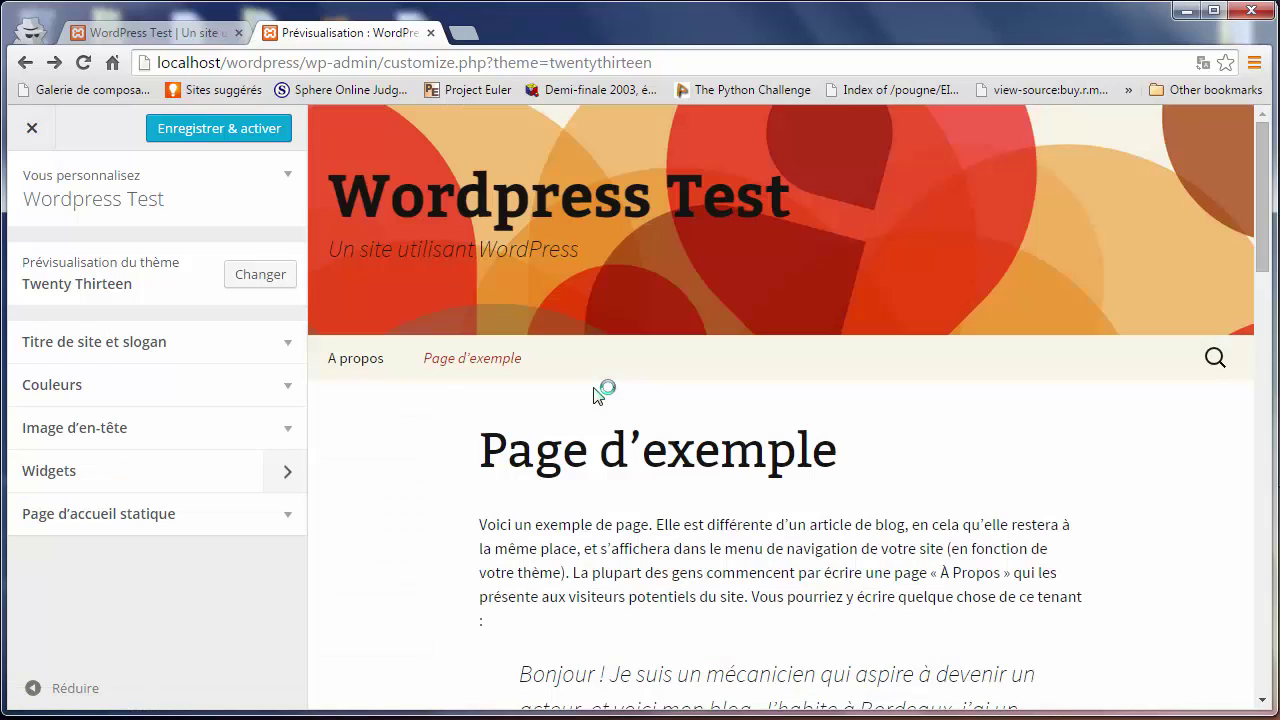
click(378, 368)
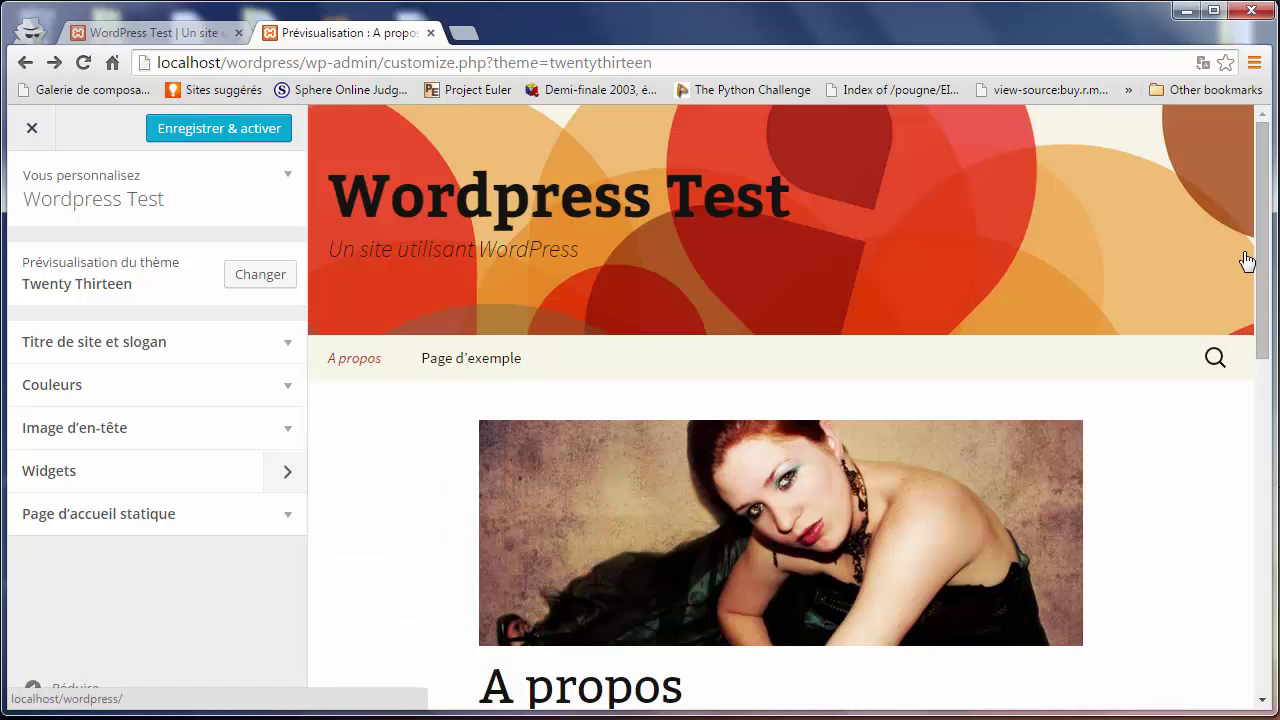
drag(1262, 260, 1277, 480)
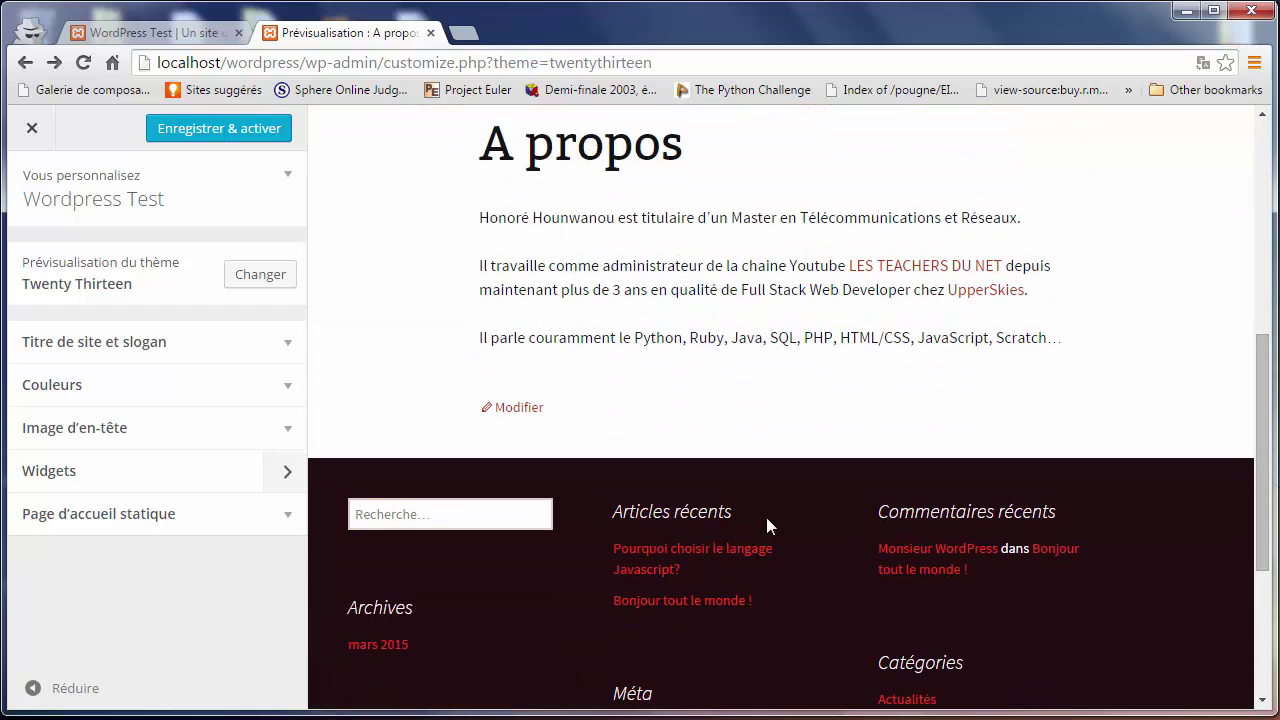
click(703, 548)
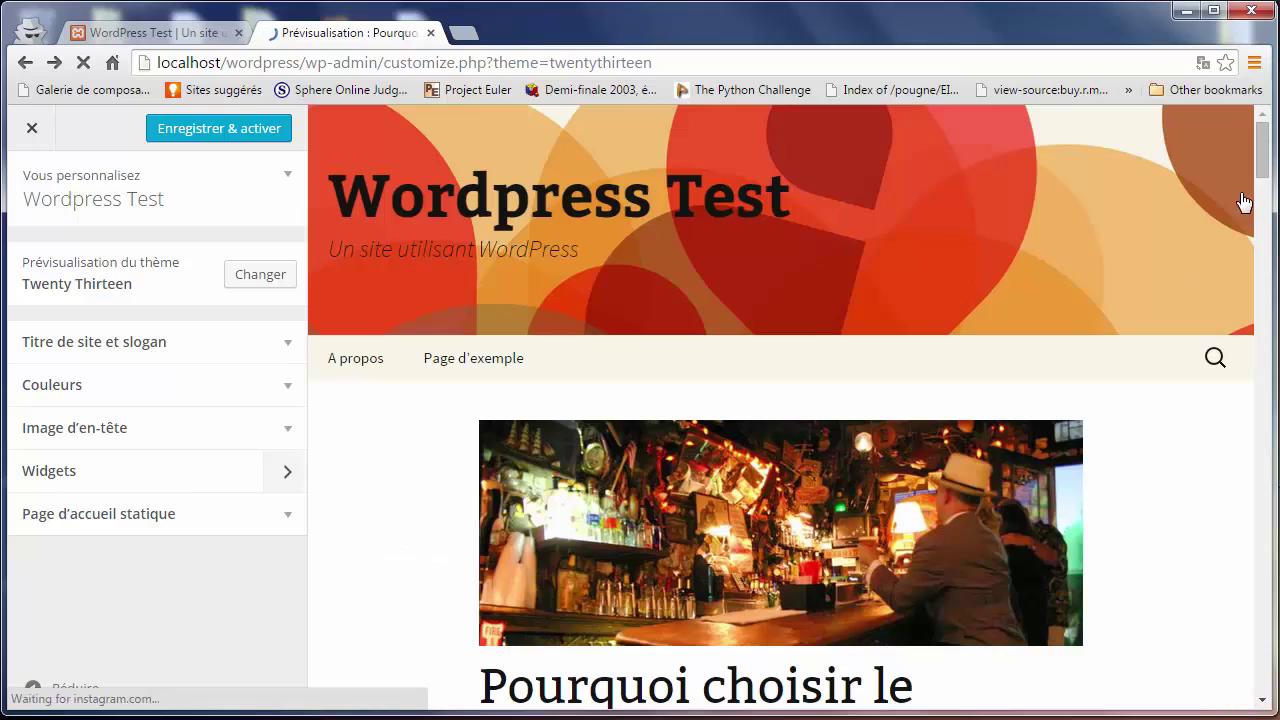
drag(1263, 172, 1228, 140)
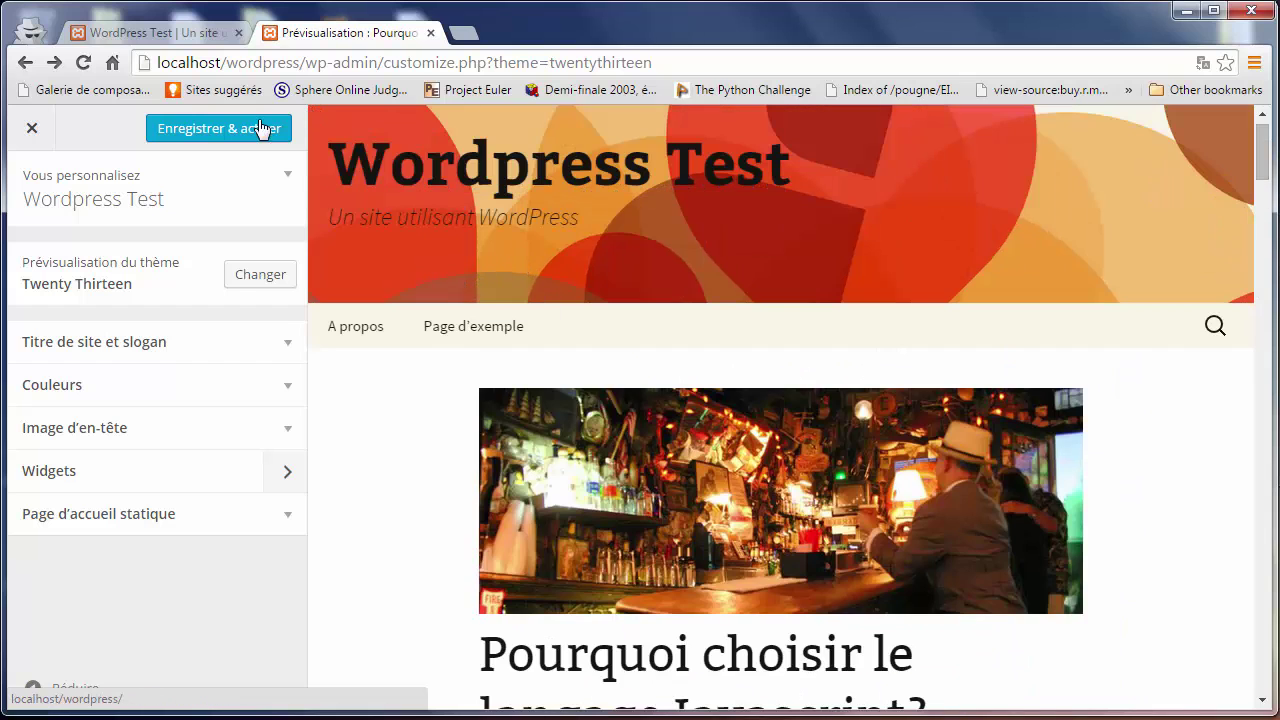
- Return to the installed themes and examine Twenty Thirteen's details, including its version, author, description and Étiquettes
click(33, 131)
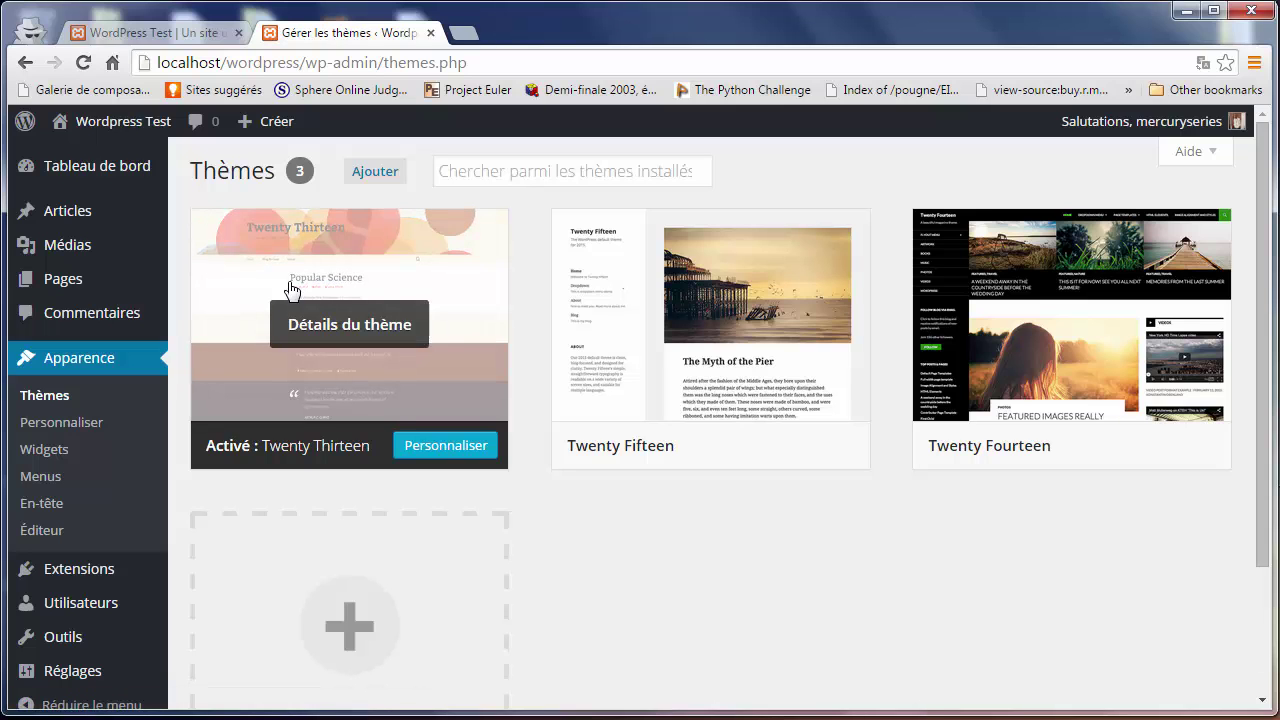
click(306, 328)
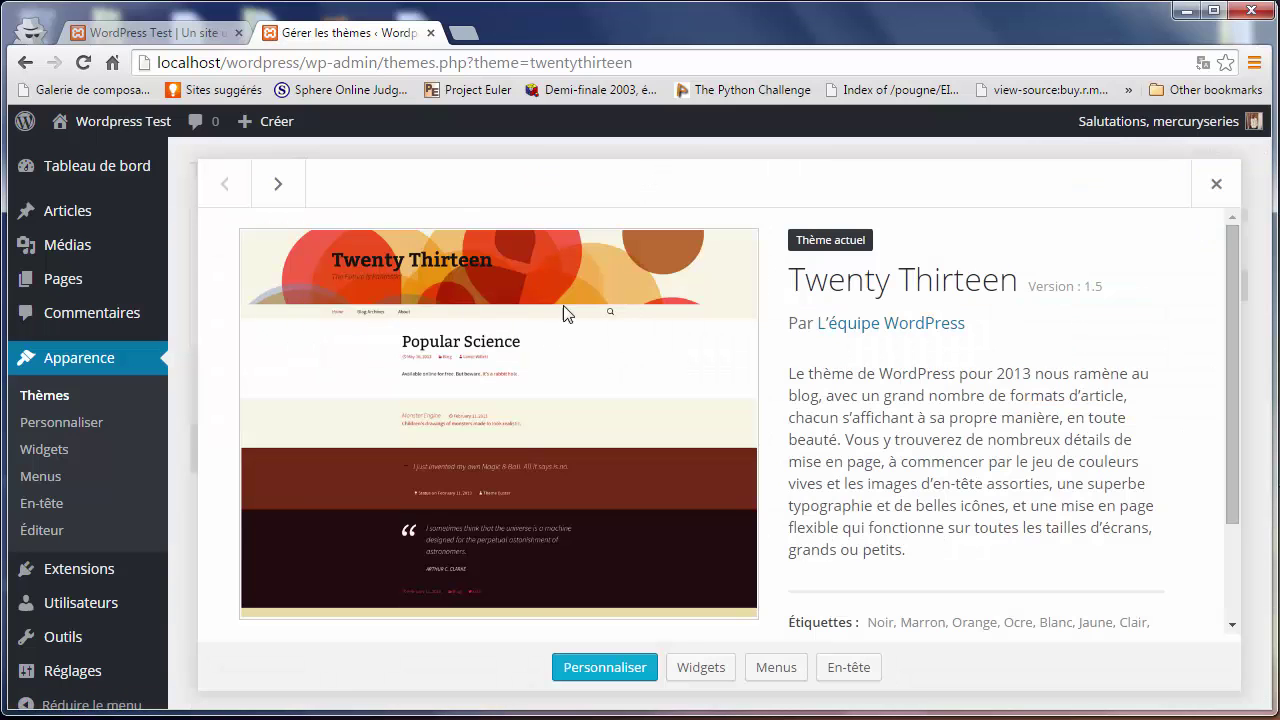
drag(790, 283, 1115, 283)
drag(966, 328, 938, 333)
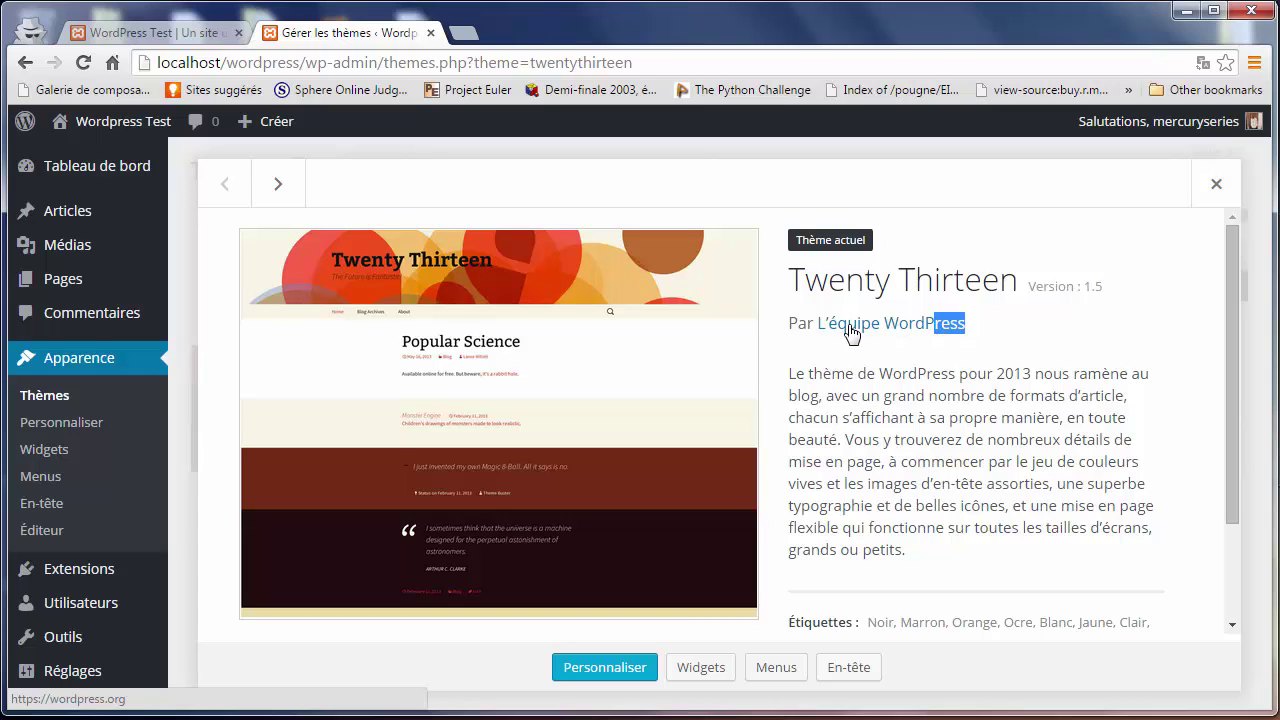
drag(806, 327, 968, 322)
click(972, 328)
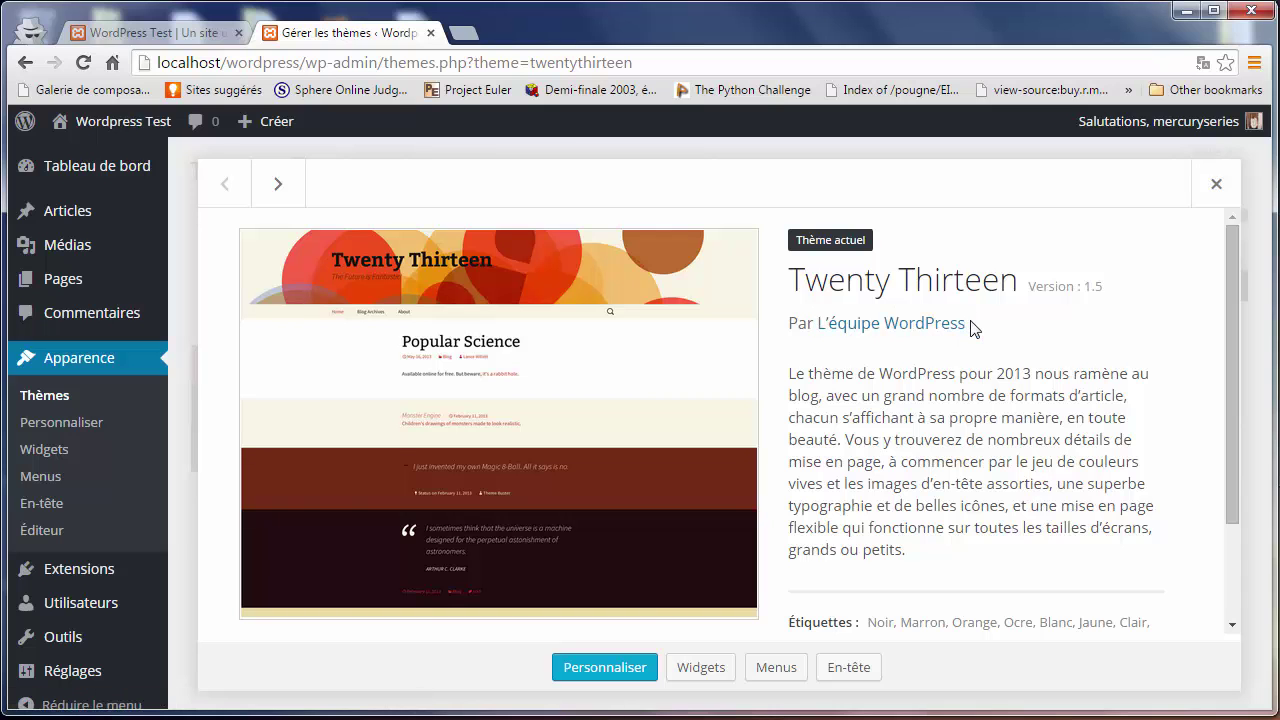
drag(800, 373, 931, 550)
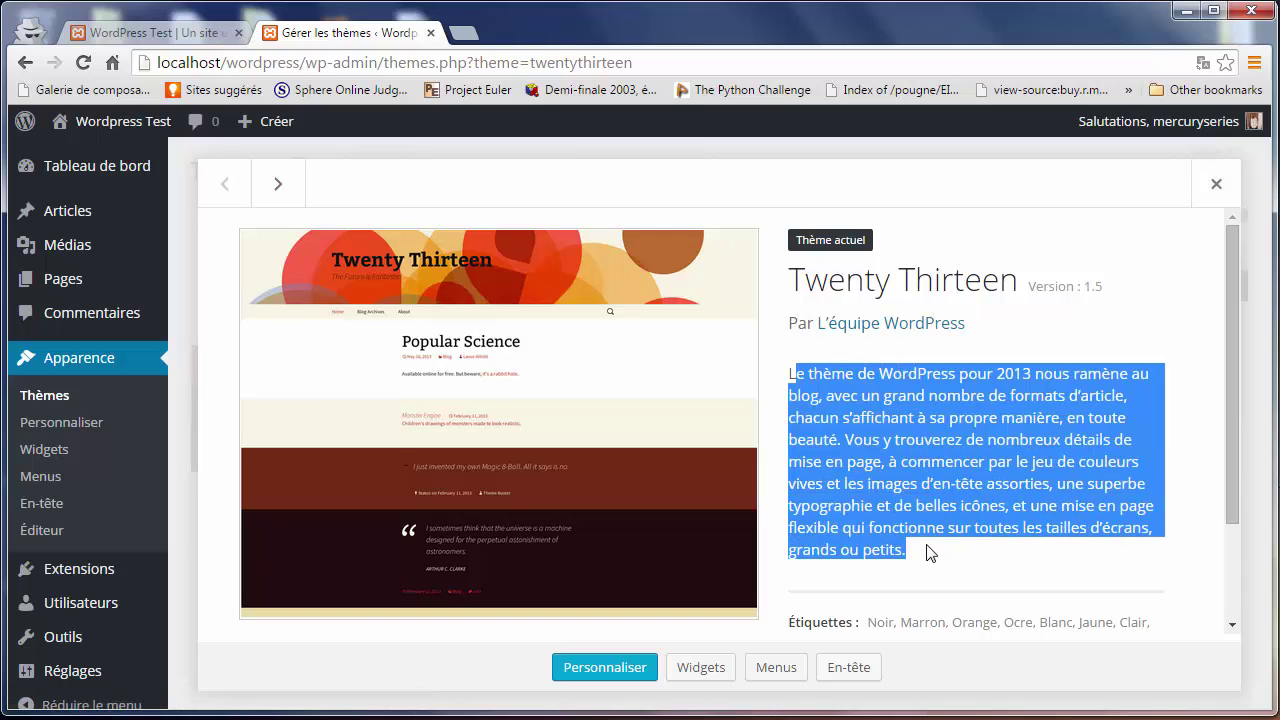
click(931, 552)
drag(1230, 437, 1230, 500)
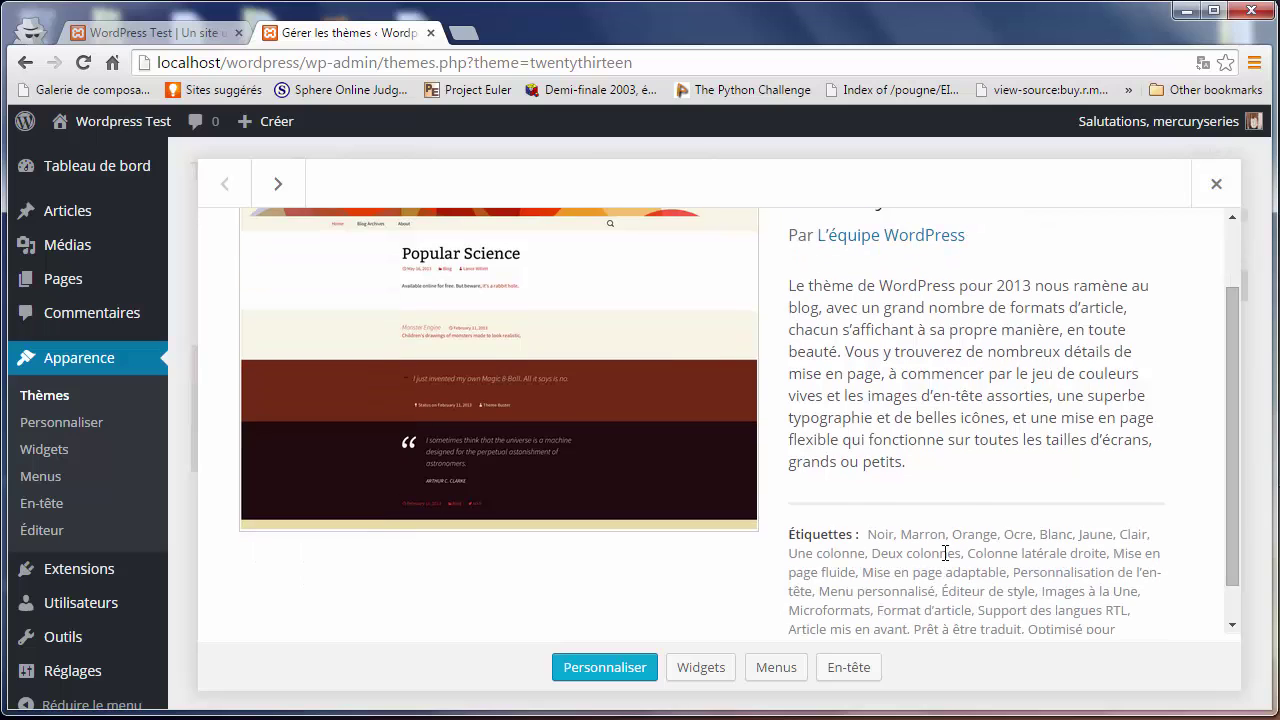
drag(992, 530, 1026, 576)
click(1026, 578)
drag(1231, 454, 633, 251)
- Browse the details of the Twenty Fifteen and Twenty Fourteen themes, and close the details view
click(277, 185)
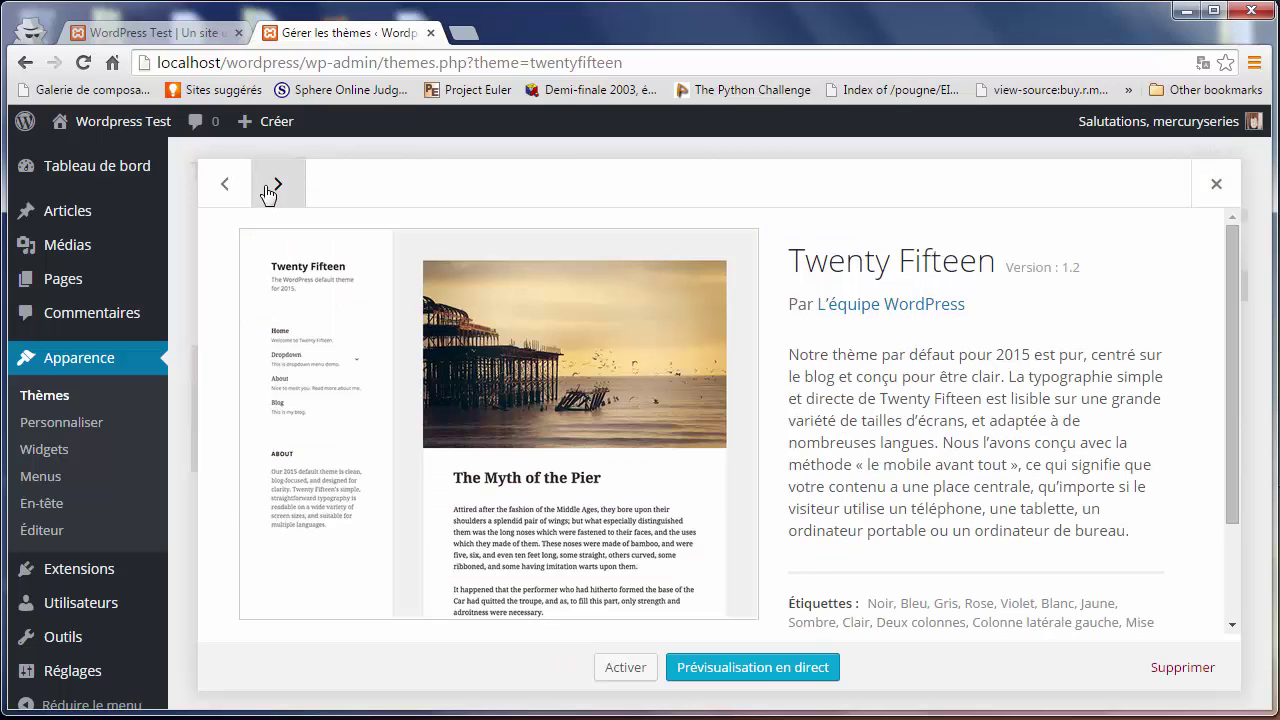
click(240, 192)
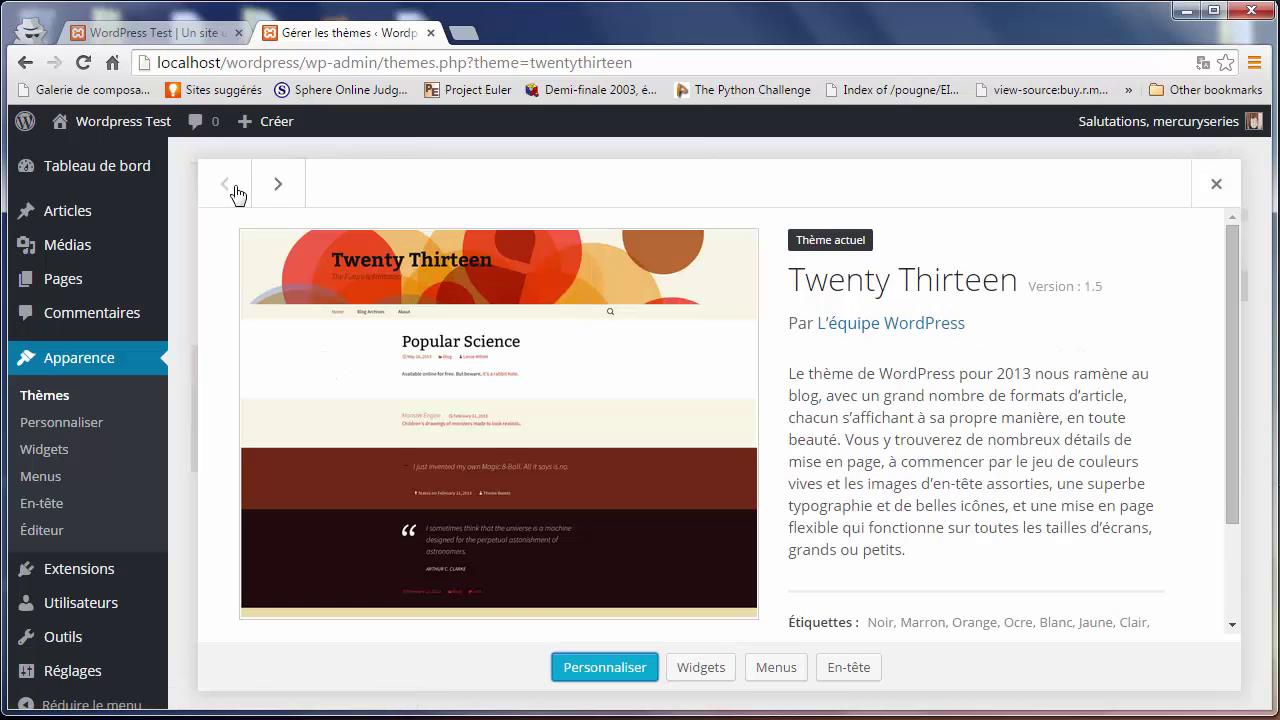
click(294, 190)
click(294, 190)
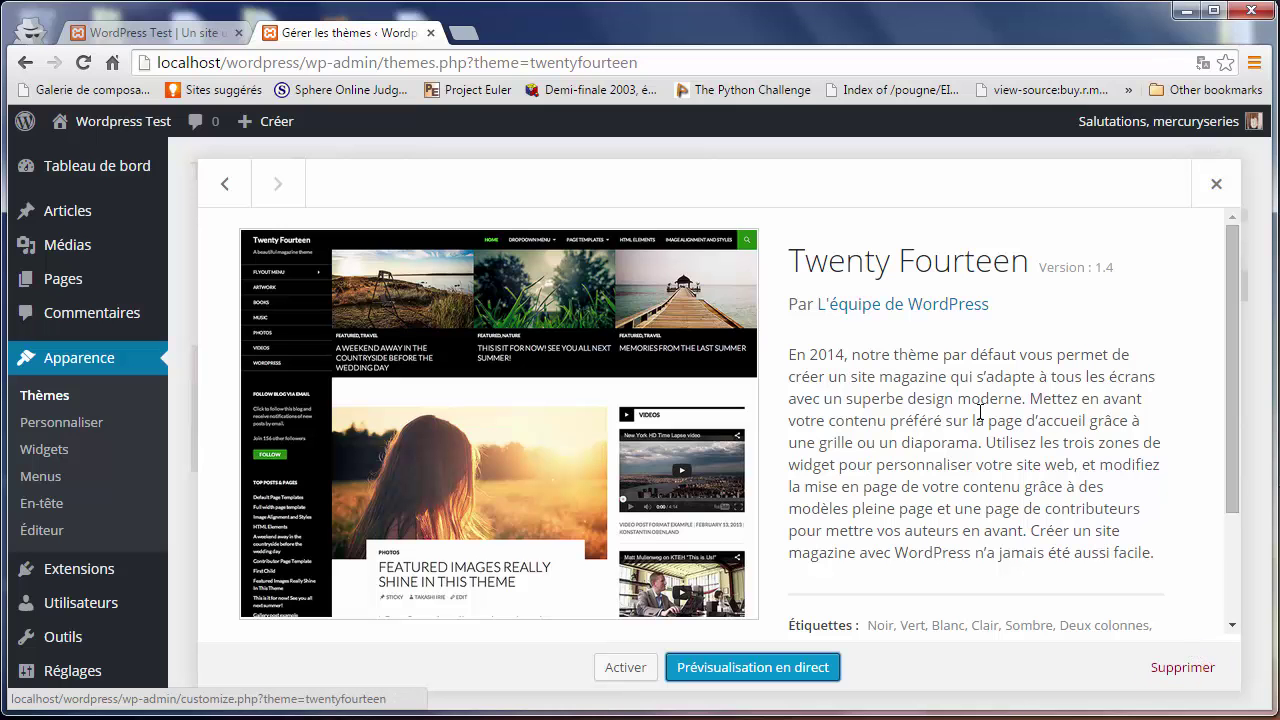
click(1208, 202)
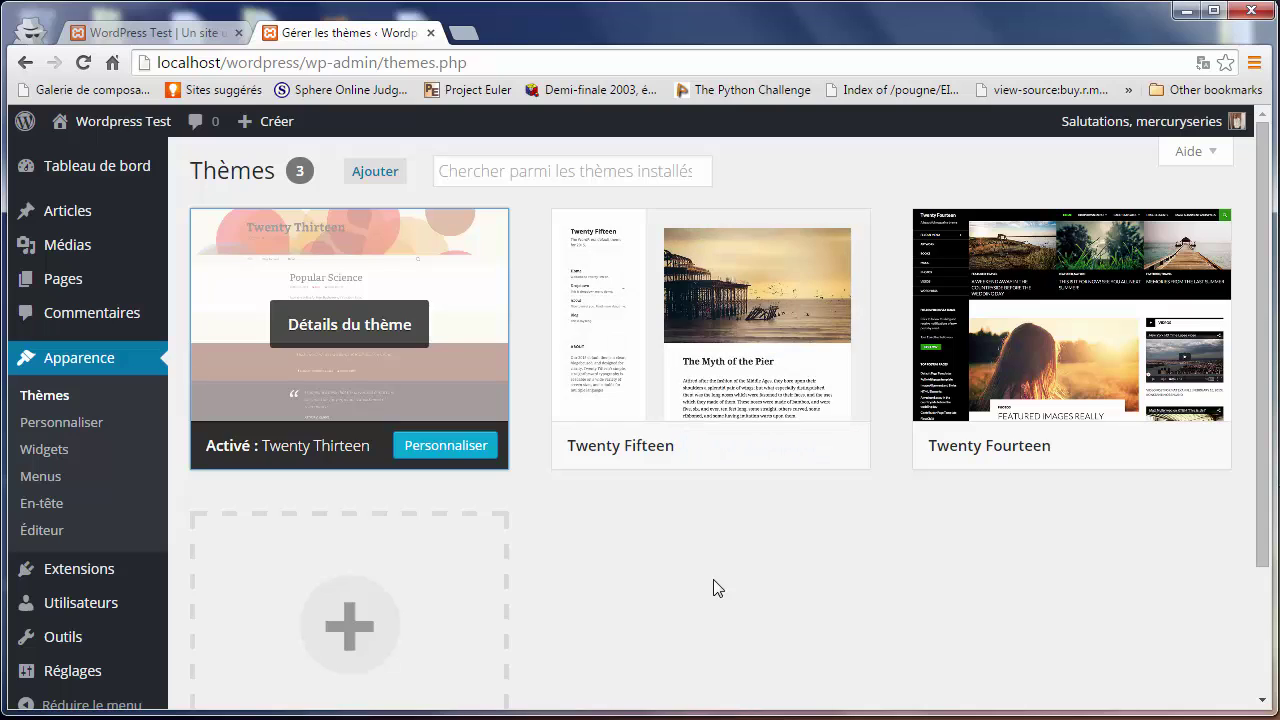